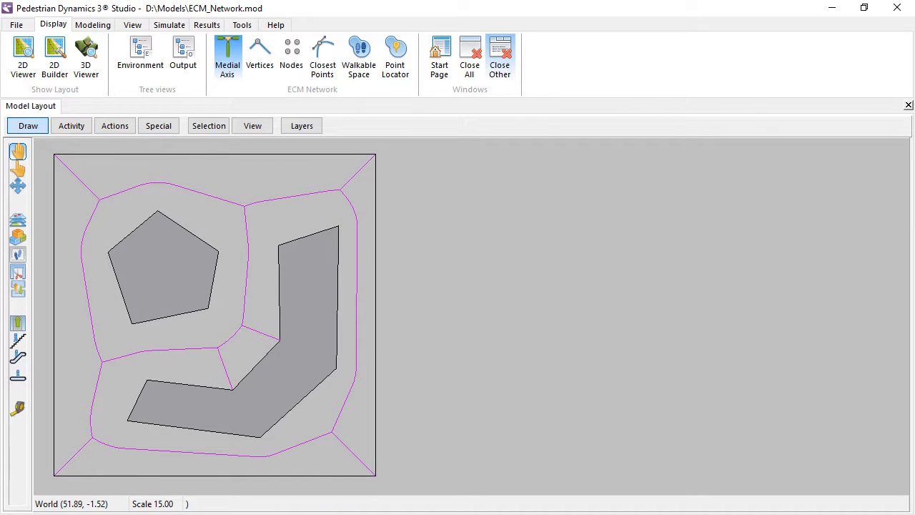
Step: Mark a start location at the angled obstacle's lower end and a goal near its upper end, and run the ECM_Network simulation
left_click(115, 420)
left_click(315, 221)
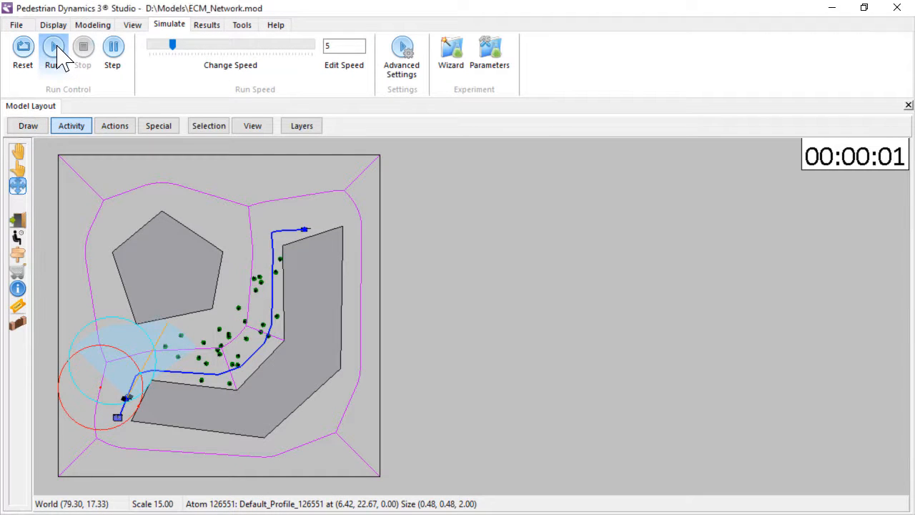
left_click(53, 57)
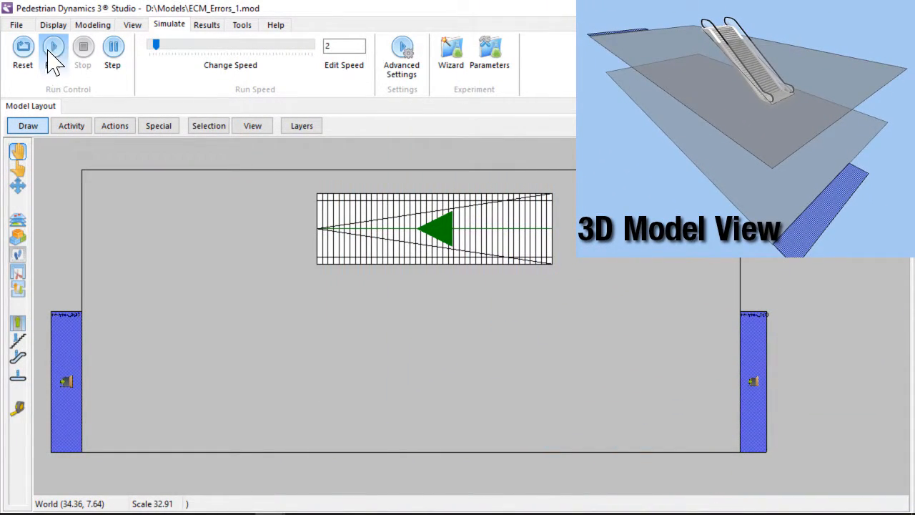
Step: Run and stop the ECM_Errors_1 simulation, and copy "PD error 1004" from the first line of the enlarged Error Monitor
left_click(53, 52)
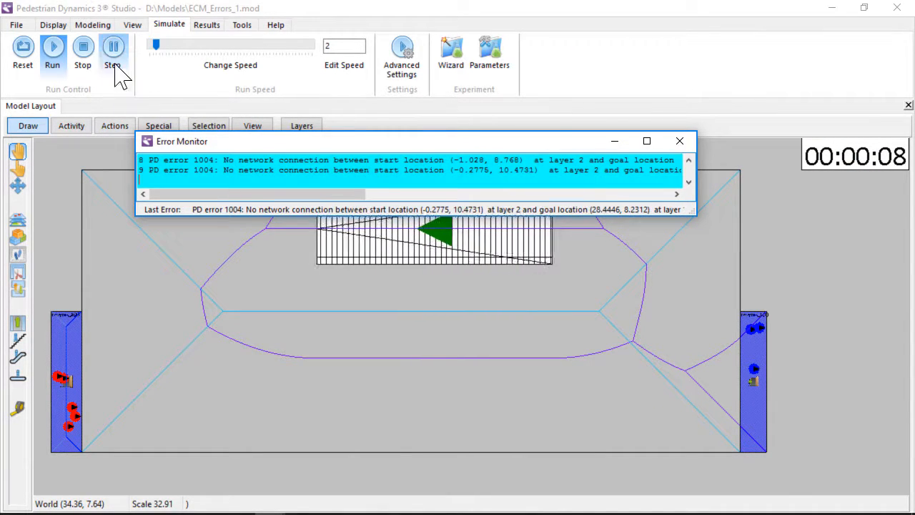
left_click(84, 52)
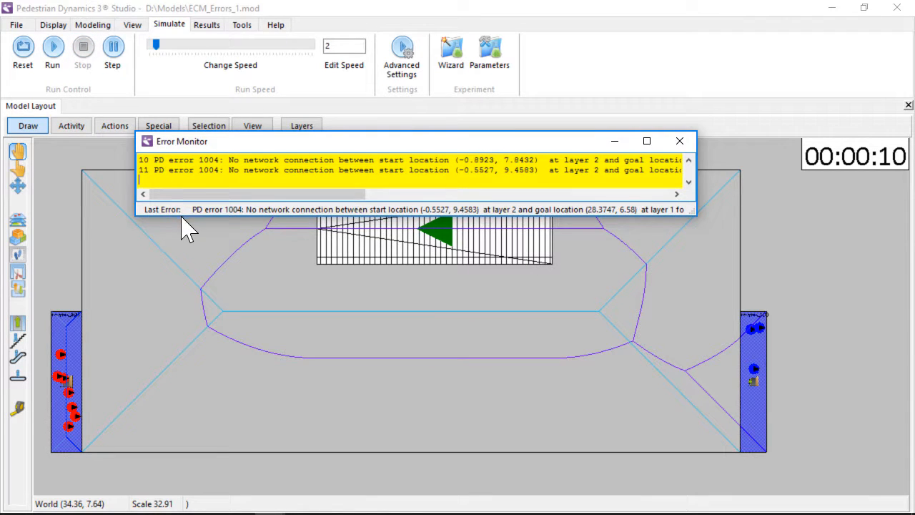
left_click_drag(182, 216, 187, 323)
left_click_drag(163, 165, 218, 163)
key("ctrl+c")
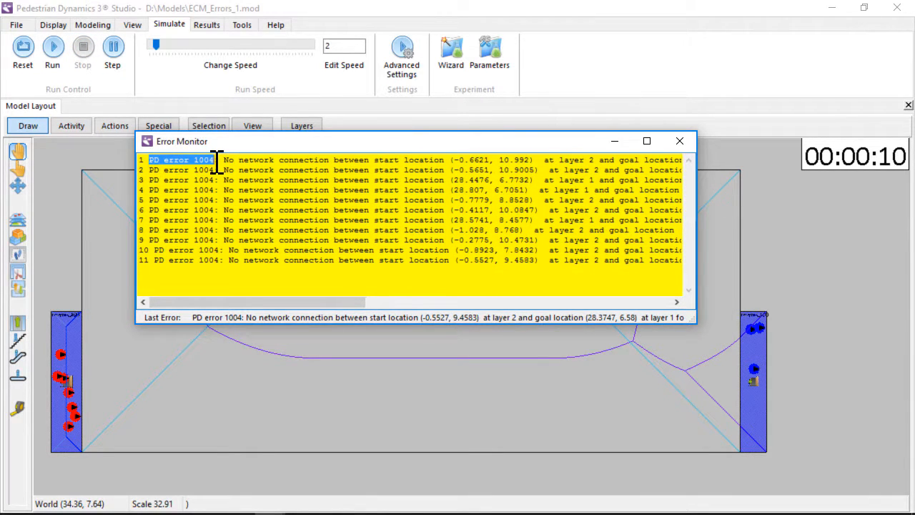
Step: Look up PD error 1004 in the manual's index and read the simulation topic down to the ECM network error information
left_click(275, 24)
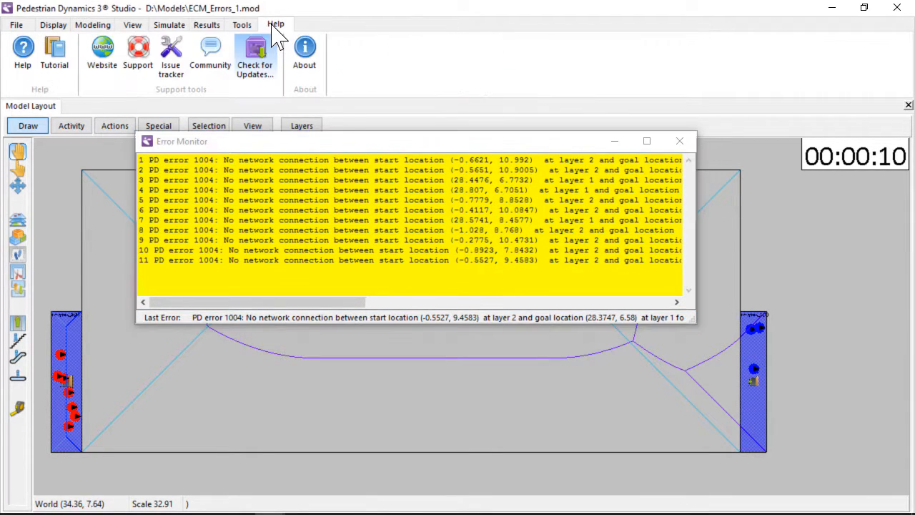
left_click(23, 52)
left_click(63, 148)
key("ctrl+v")
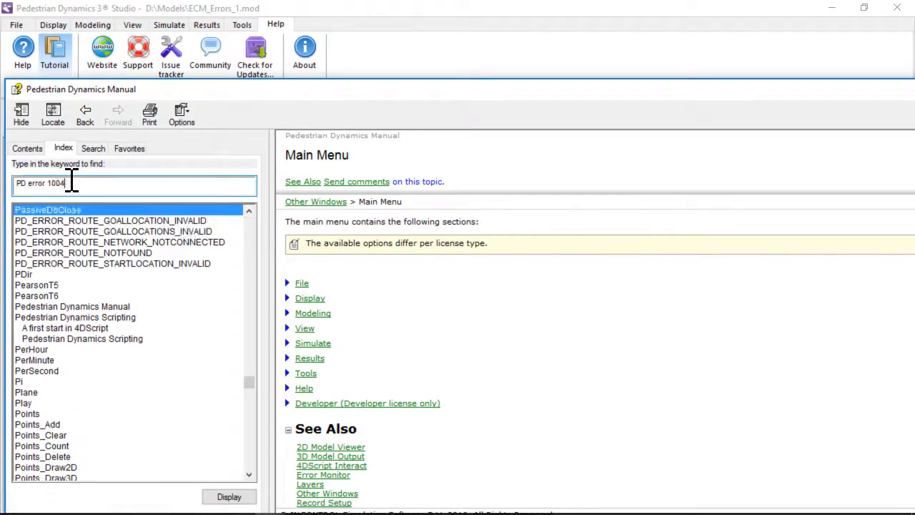
key("Return")
left_click(234, 493)
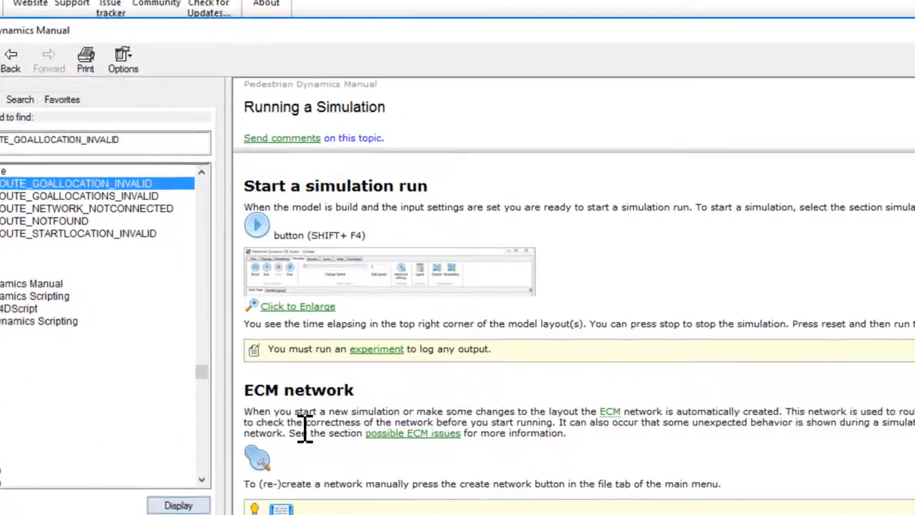
scroll(382, 86, "down", 5)
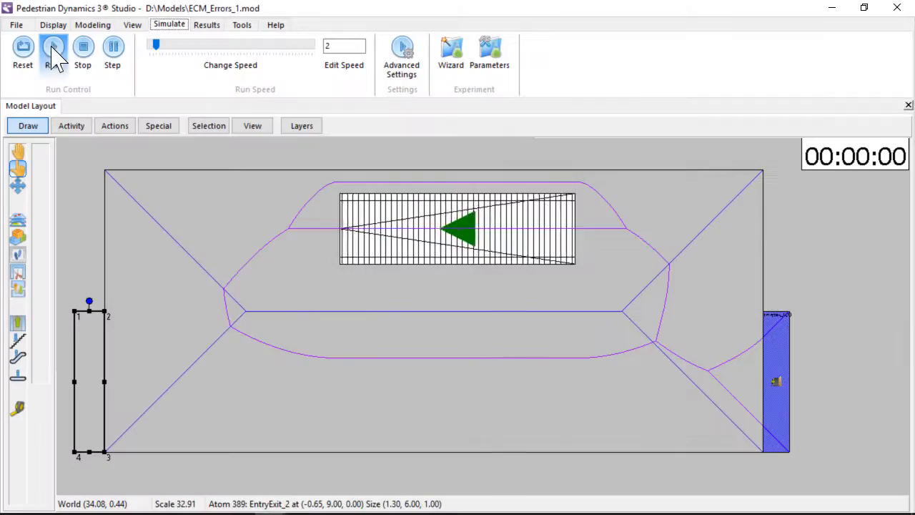
Step: Run the simulation again, dismiss the Error Monitor and display the walkable space of the ECM network
left_click(53, 52)
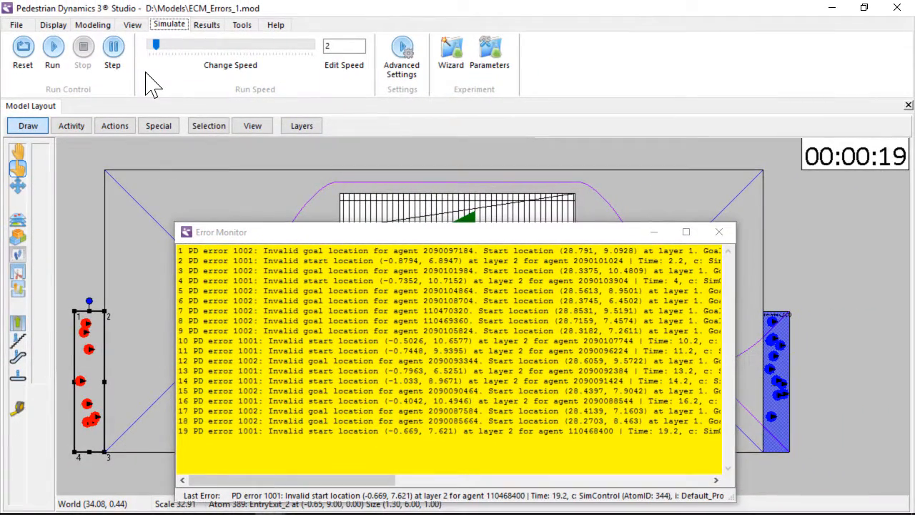
left_click(53, 24)
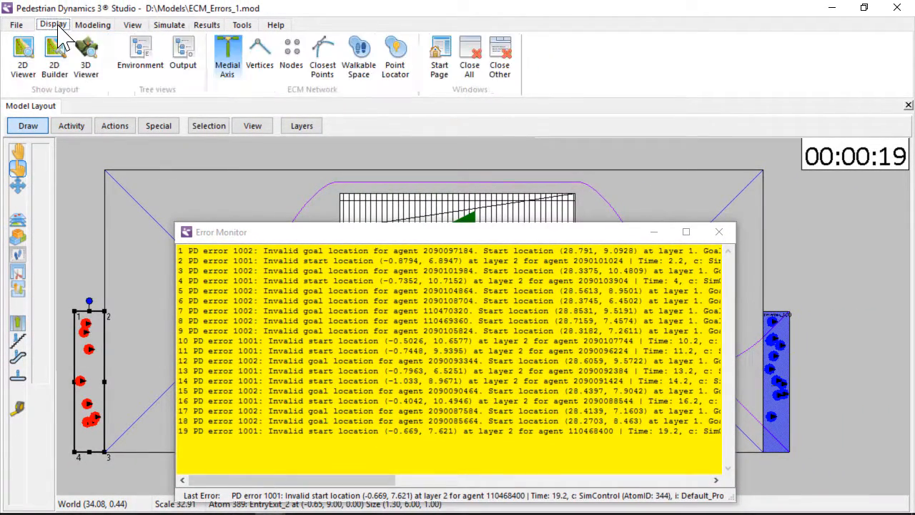
left_click(719, 231)
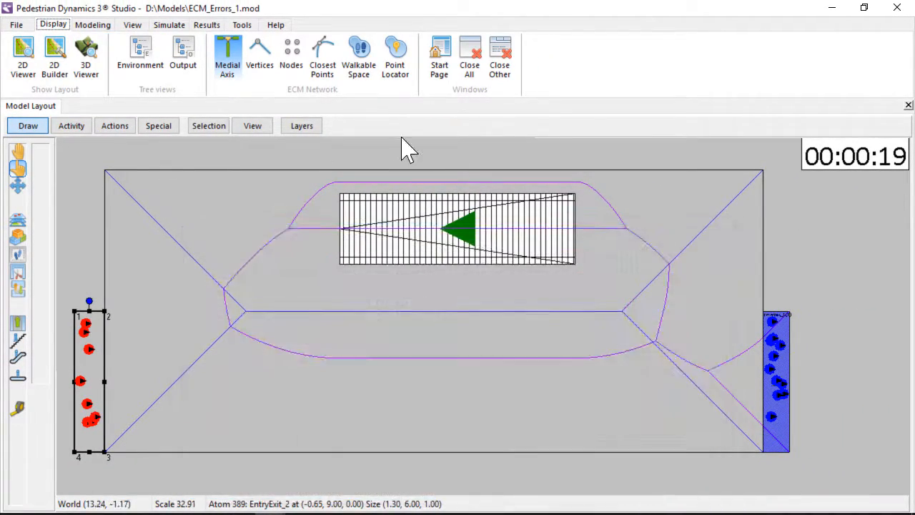
left_click(365, 70)
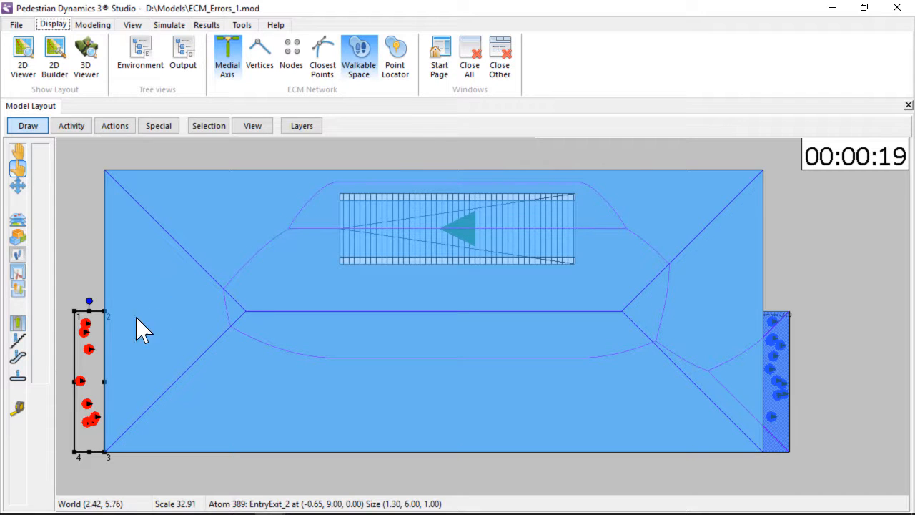
Step: Enable Ensure walkable area in the location settings of EntryExit_2
double_click(100, 333)
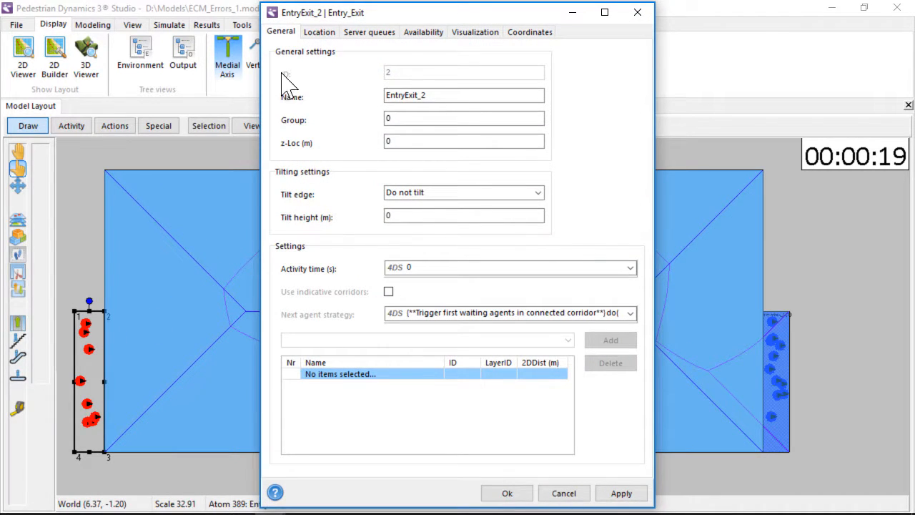
left_click(320, 32)
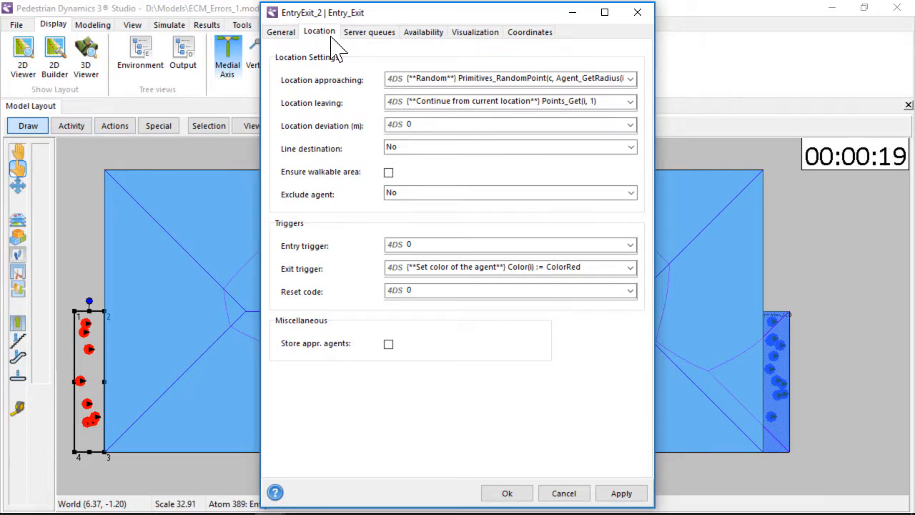
left_click(388, 174)
left_click(519, 492)
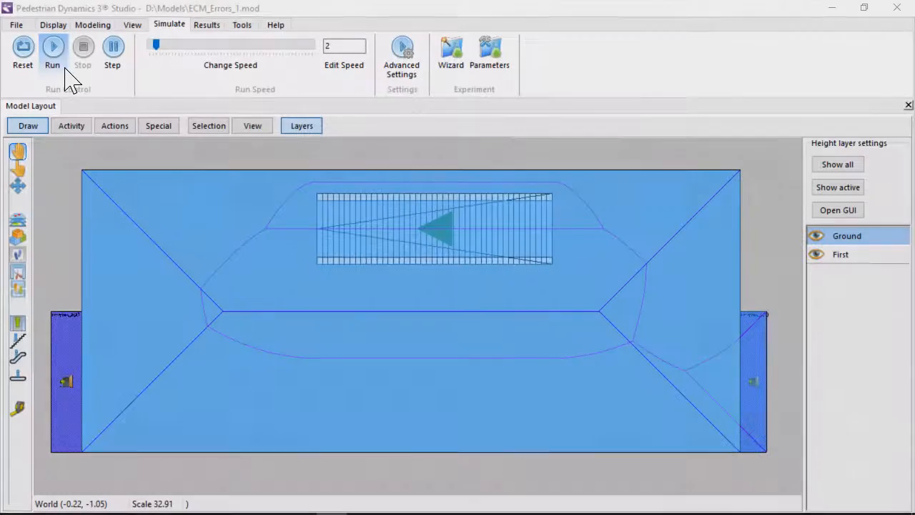
Step: Run the simulation, hide the walkable space display and close the Error Monitor
left_click(54, 55)
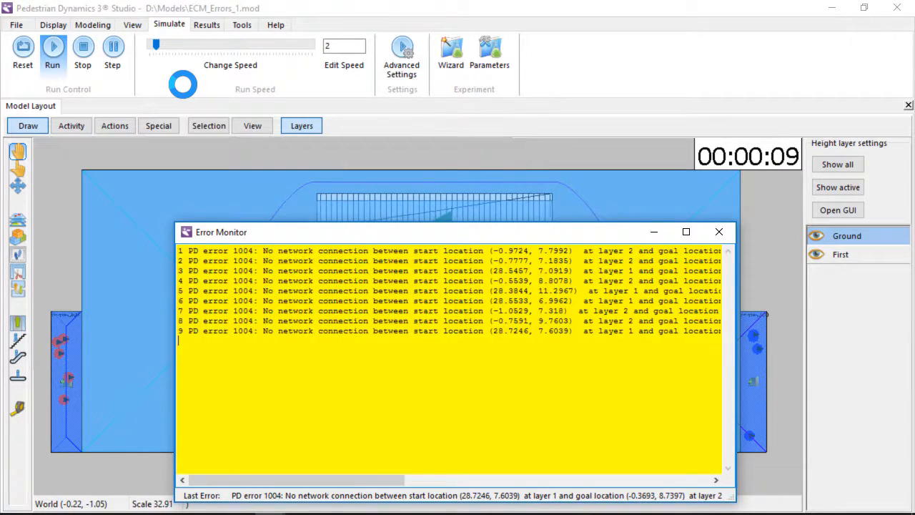
left_click(53, 24)
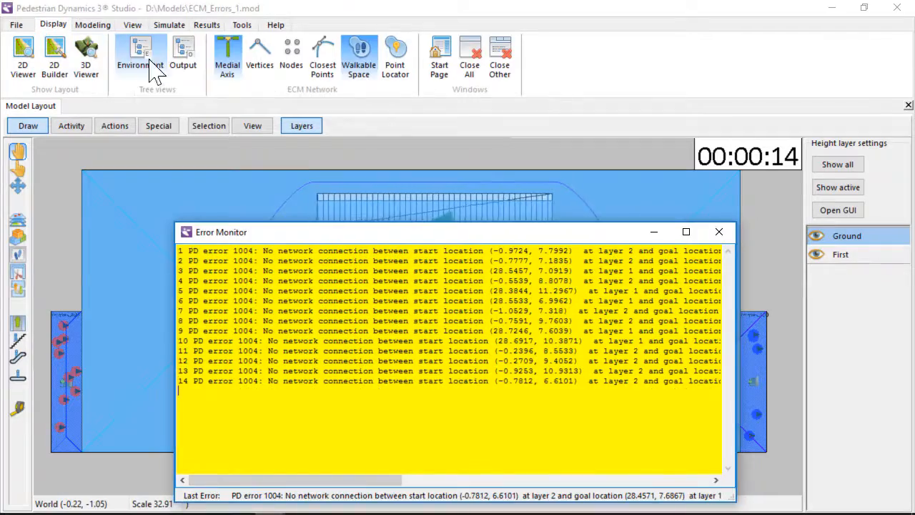
left_click(360, 66)
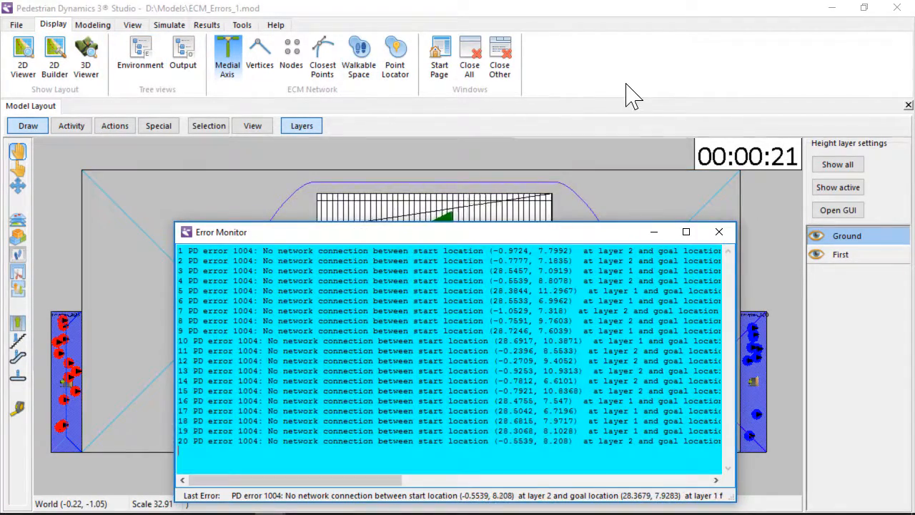
left_click(719, 232)
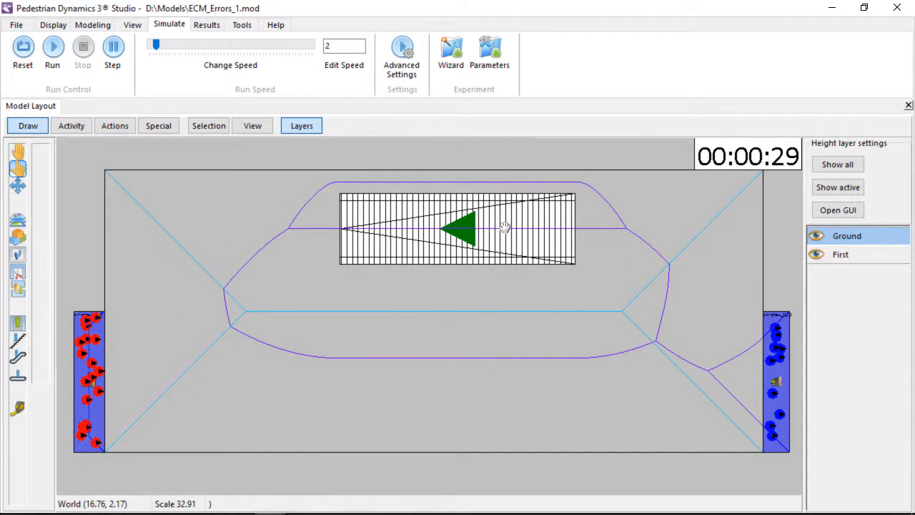
Step: Enable Transfer in the connection settings of Escalator_1, from the Ground layer to the First layer
left_click(498, 221)
double_click(501, 231)
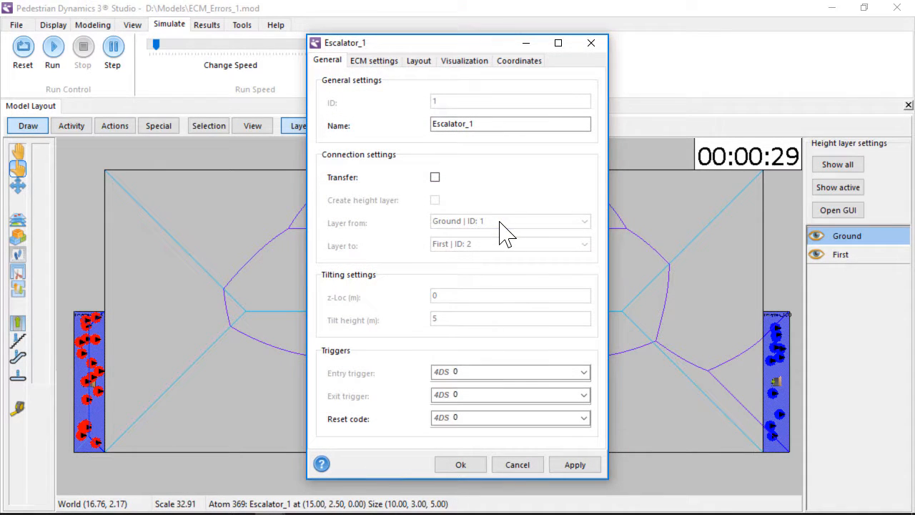
left_click(434, 177)
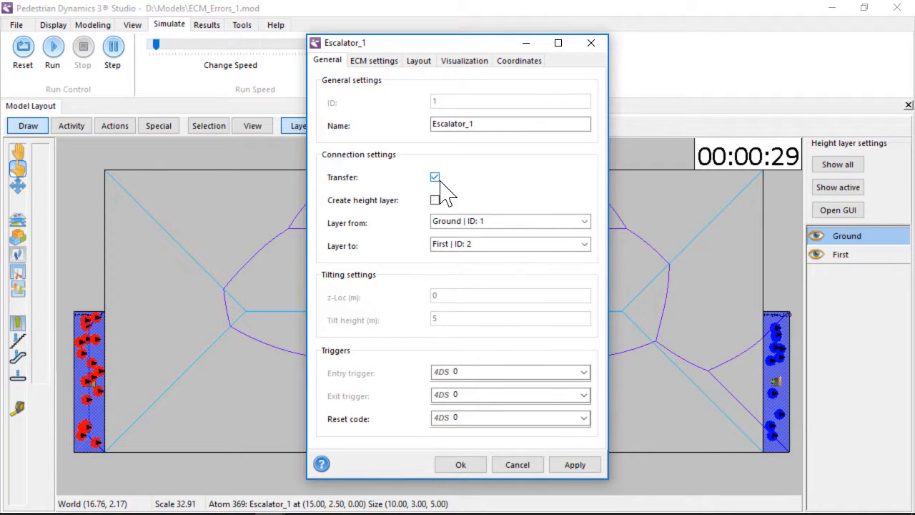
left_click(460, 465)
Step: Stretch EntryExit_2 slightly at corner 2 to about 1.35 by 6.03 so it overlaps the walkable area, and recreate the ECM network
left_click(106, 333)
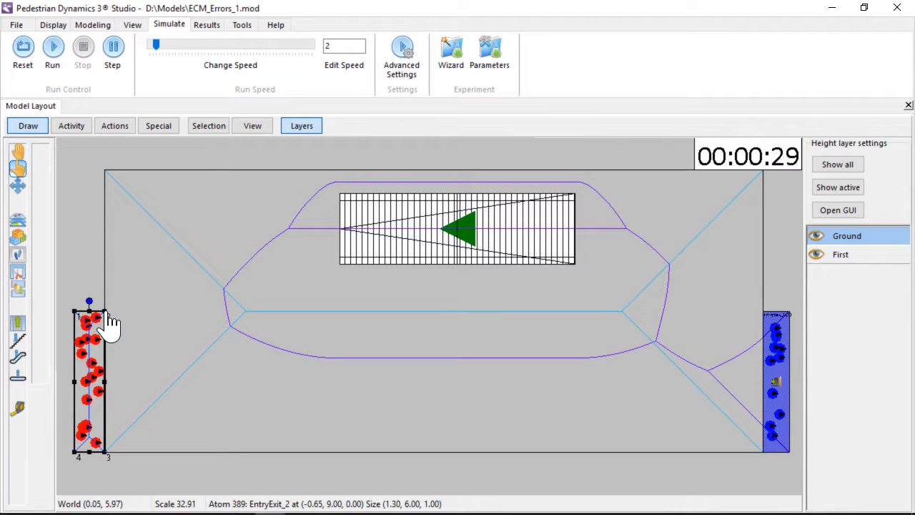
left_click_drag(109, 315, 111, 313)
left_click(87, 27)
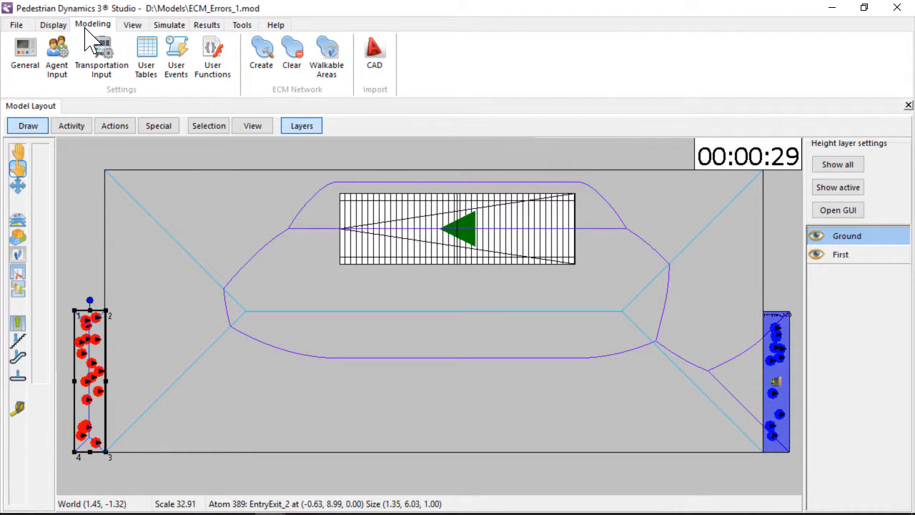
left_click(261, 58)
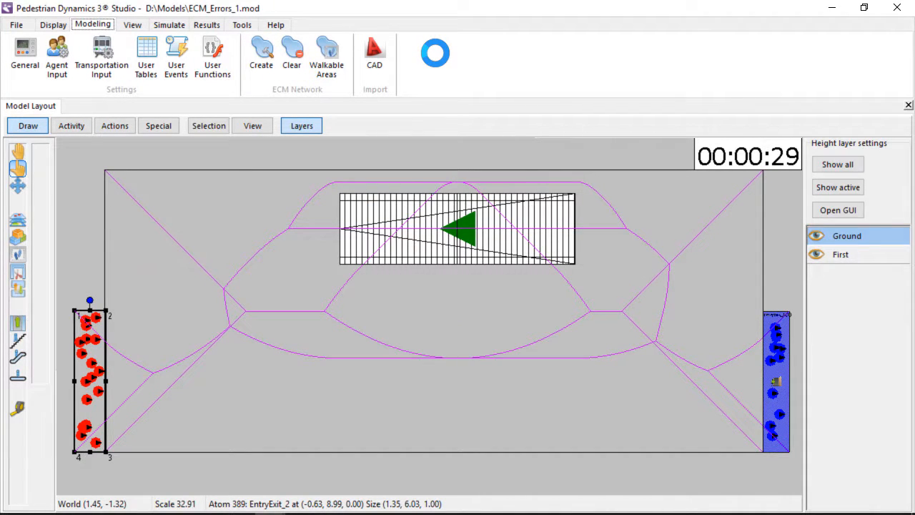
Step: Reset the model and run the simulation with the recreated ECM network
left_click(170, 25)
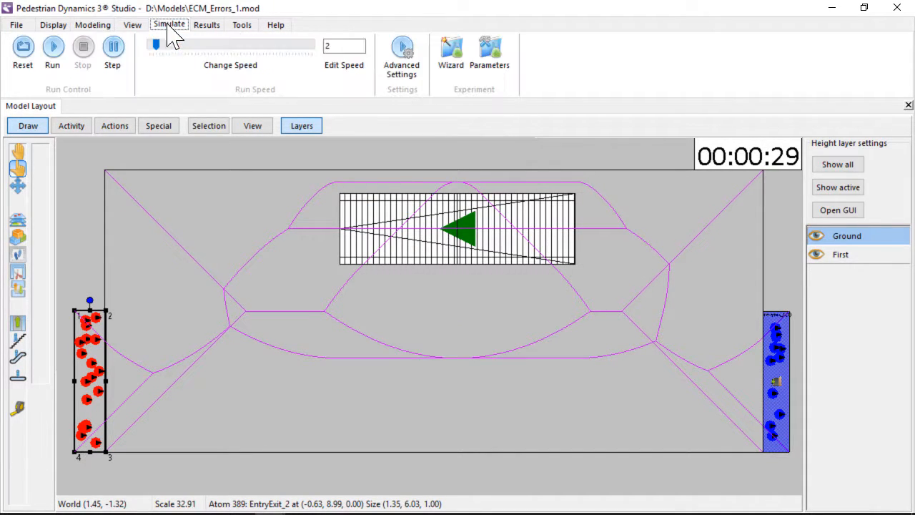
left_click(23, 52)
left_click(51, 52)
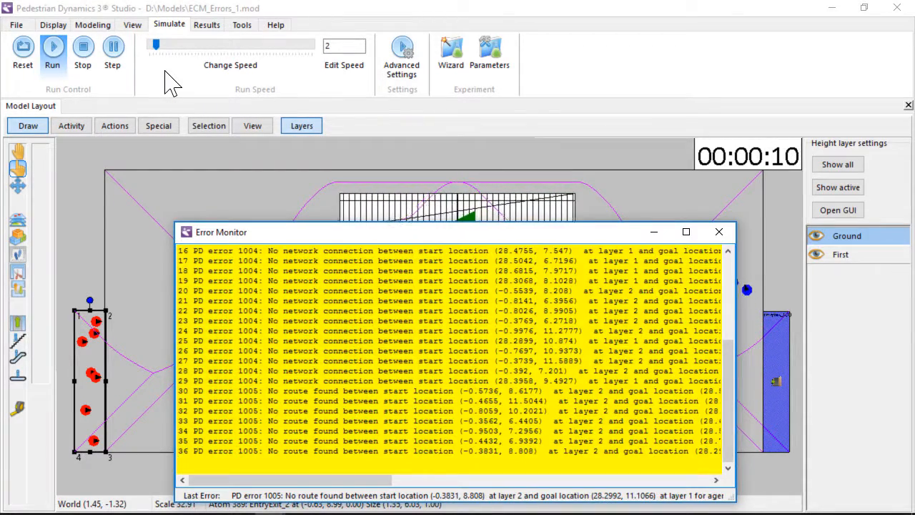
Step: Draw stairs about 10.34 by 2.59 below the escalator and enable Transfer in their connection settings
left_click(18, 340)
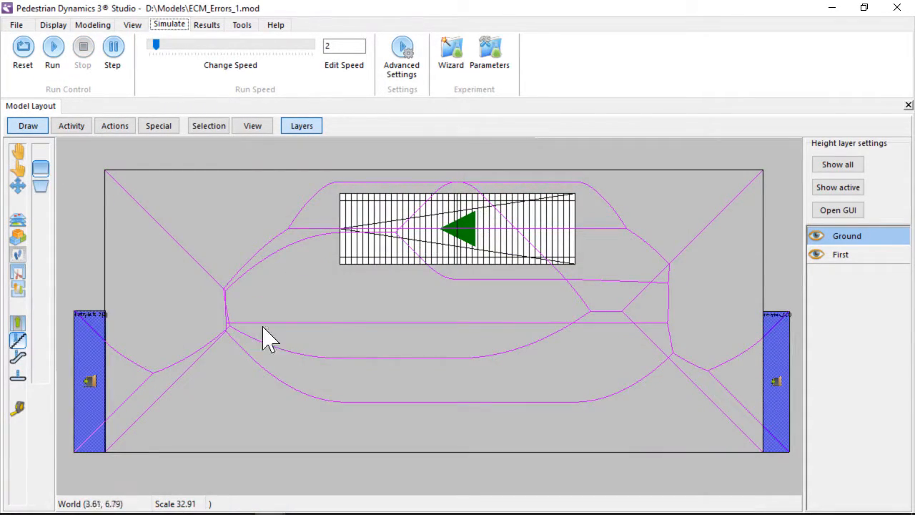
left_click(577, 361)
right_click(493, 341)
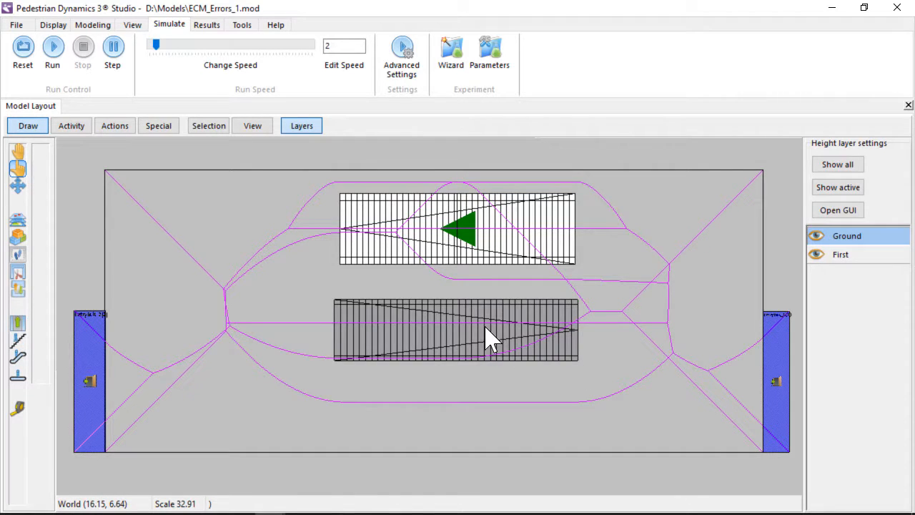
double_click(486, 336)
left_click(435, 178)
left_click(461, 461)
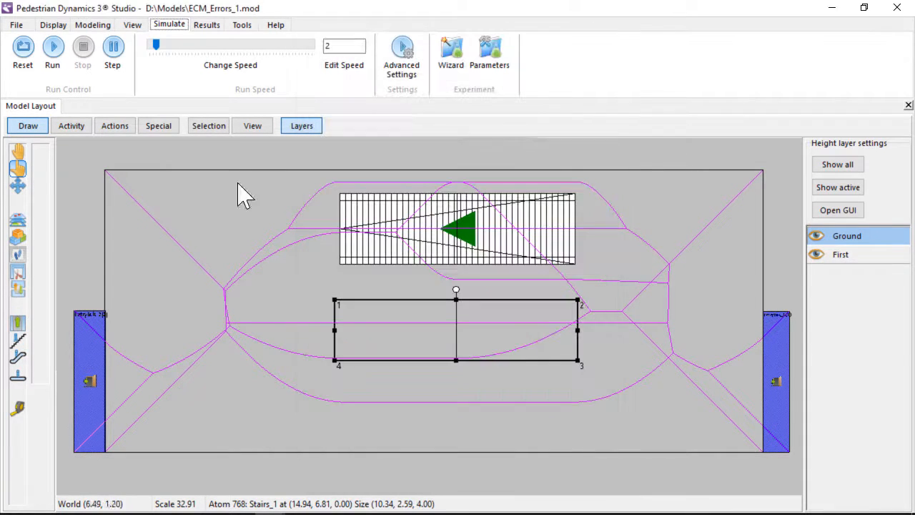
Step: Run the simulation with the stairs and copy the start coordinates -0.9503, 7.2956 from line 34 of the Error Monitor
left_click(48, 54)
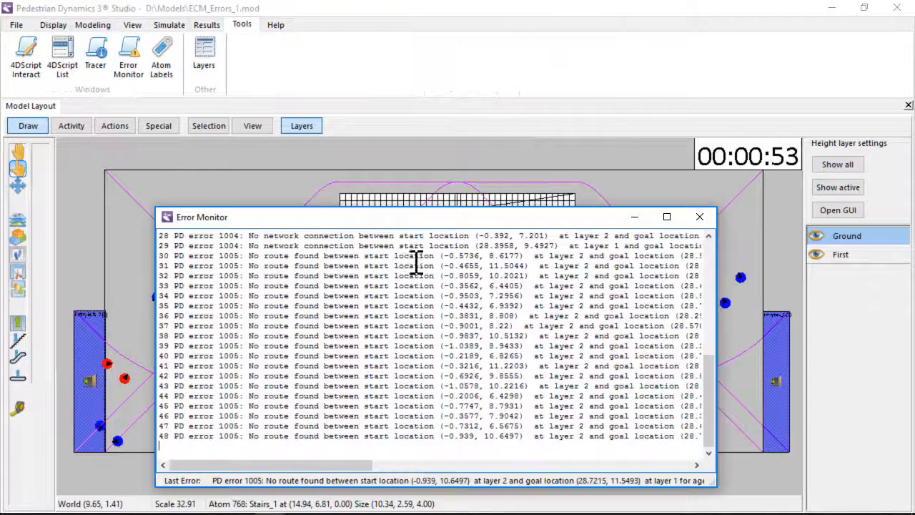
left_click_drag(461, 295, 521, 295)
key("ctrl+c")
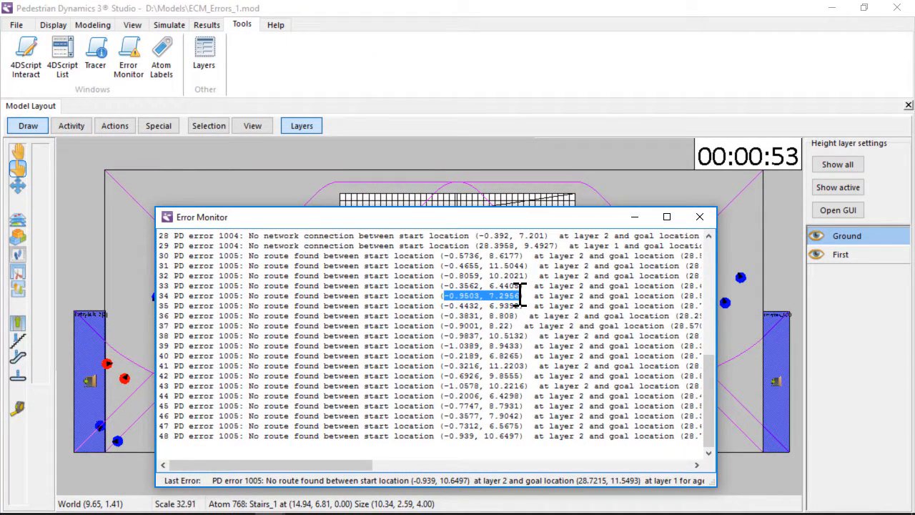
Step: Open Show Location and enter x -0.9503, y 7.2956 and z 1 as the location to find
left_click(132, 24)
left_click(26, 58)
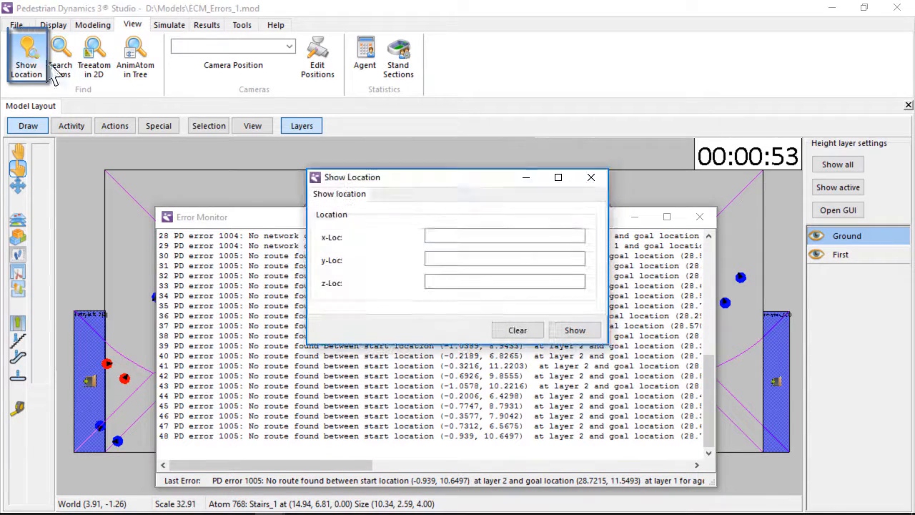
key("ctrl+v")
left_click(456, 259)
key("ctrl+v")
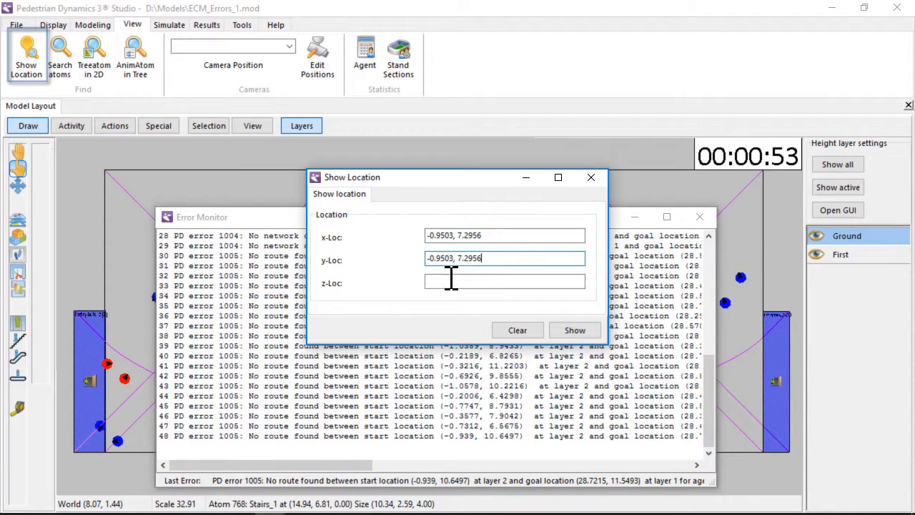
left_click(449, 283)
type("1")
left_click_drag(454, 260, 413, 270)
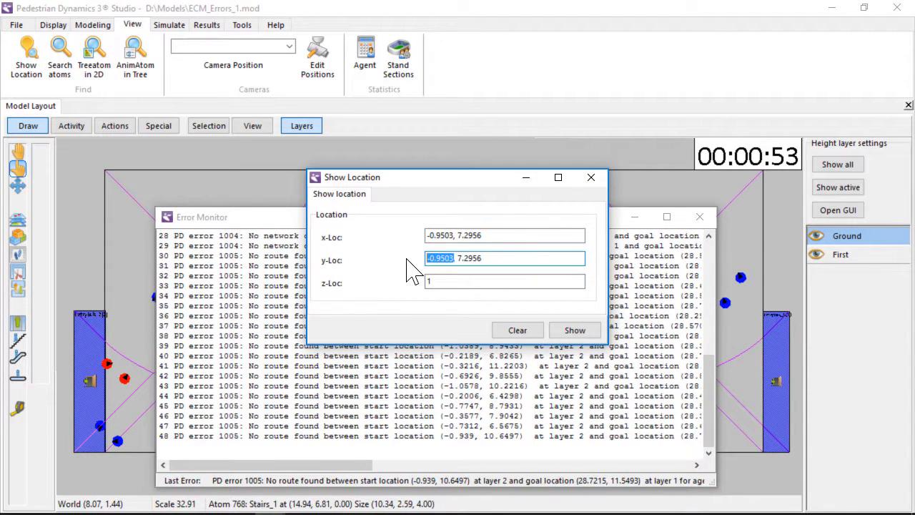
left_click_drag(455, 236, 492, 238)
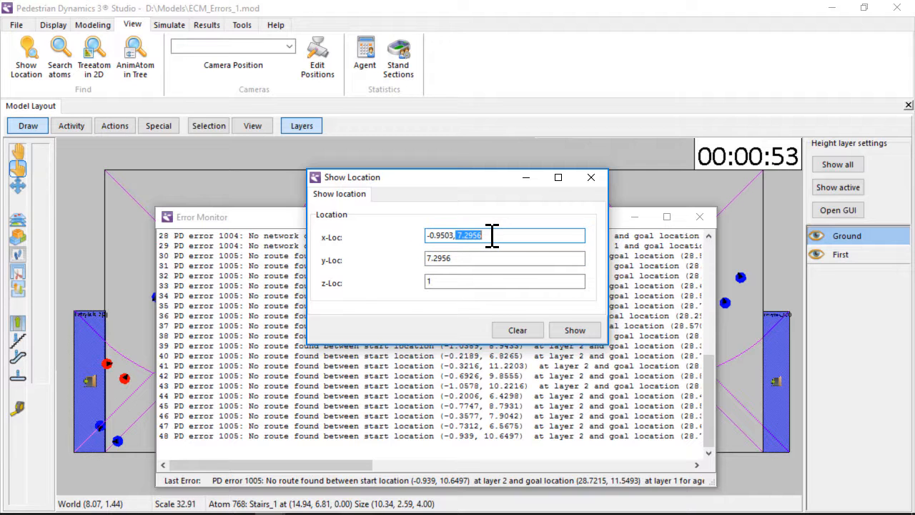
key("BackSpace")
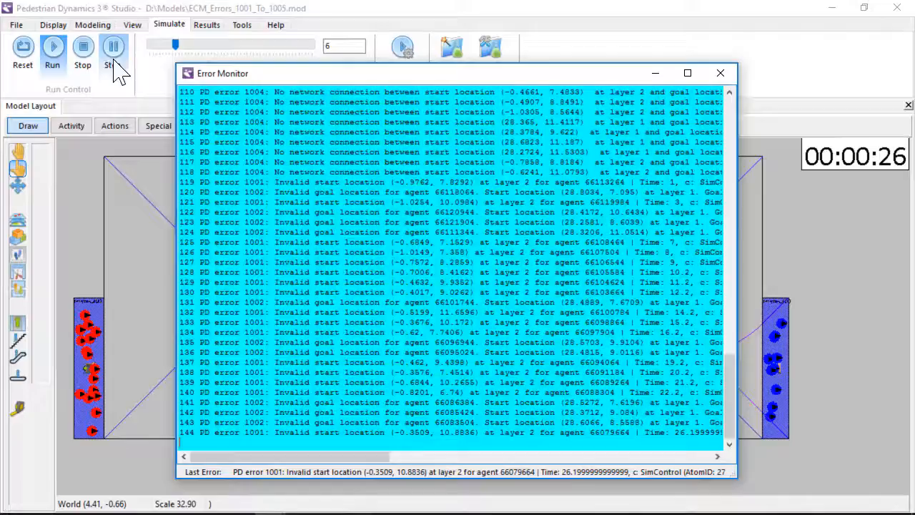
Step: Stop the simulation and set the maximum number of agents of Default_Generator to a fixed value of 1
left_click(86, 48)
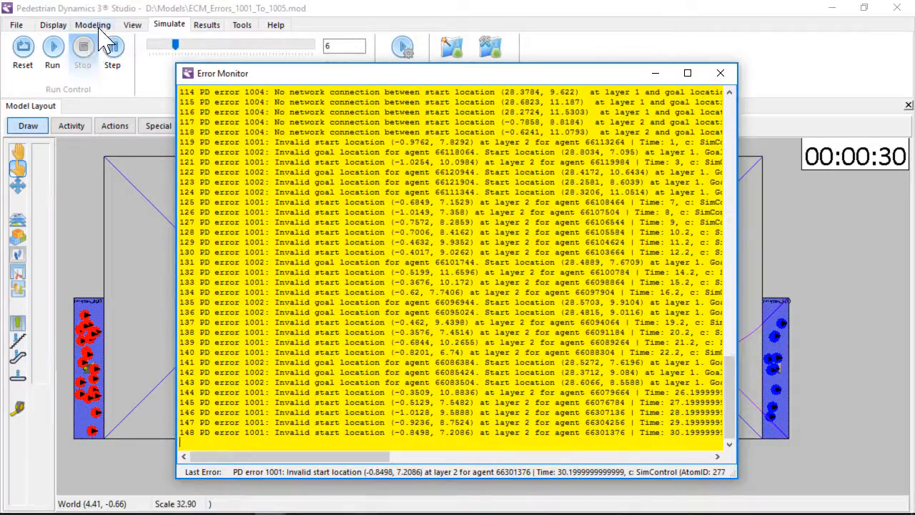
left_click(93, 25)
left_click(57, 53)
left_click(336, 130)
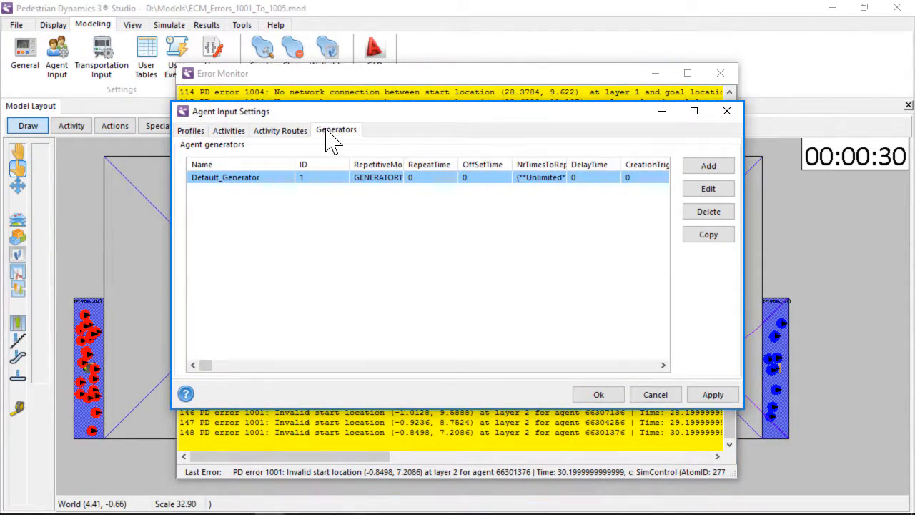
left_click(697, 196)
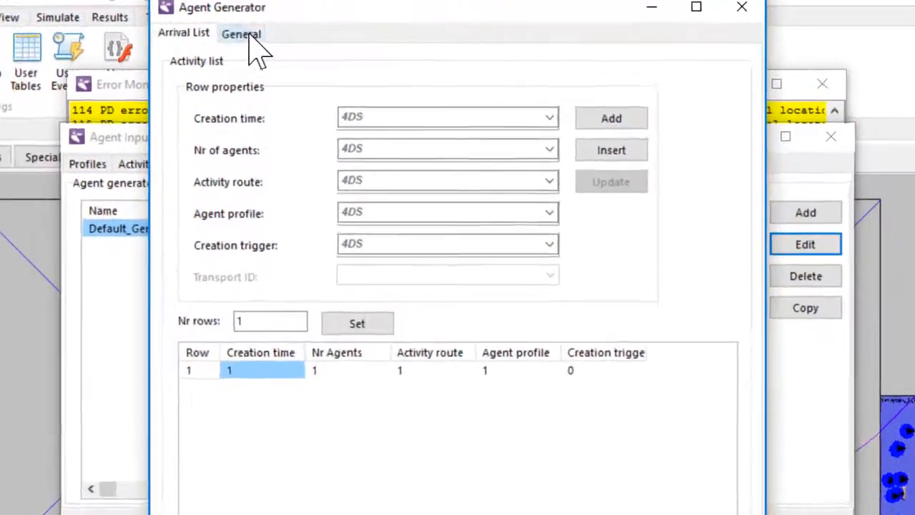
left_click(303, 38)
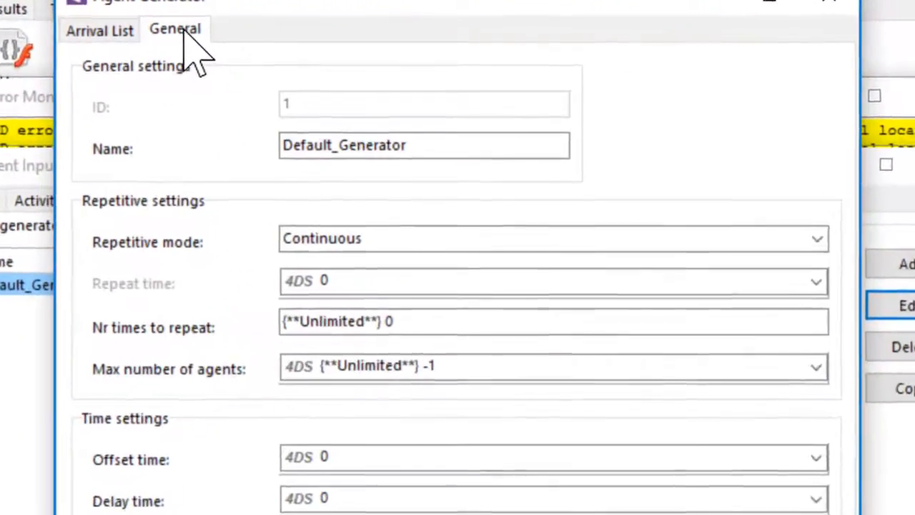
left_click(815, 366)
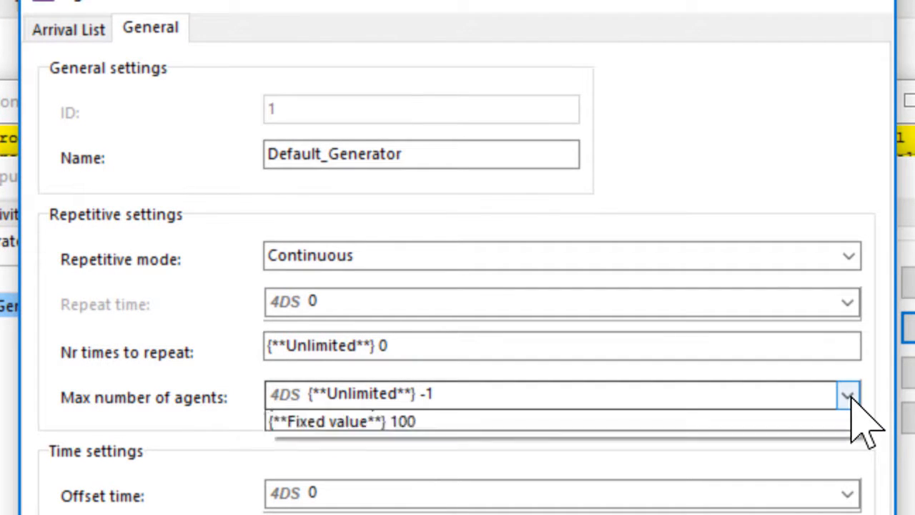
left_click(721, 459)
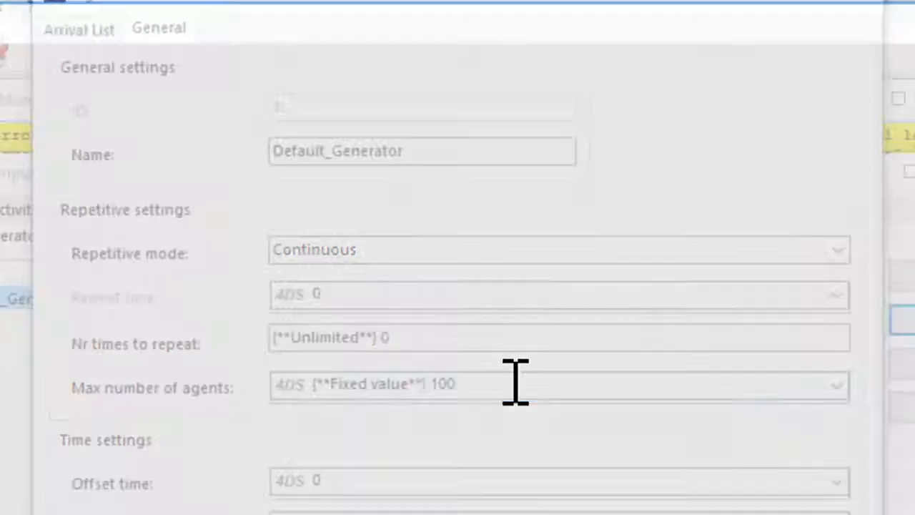
double_click(515, 384)
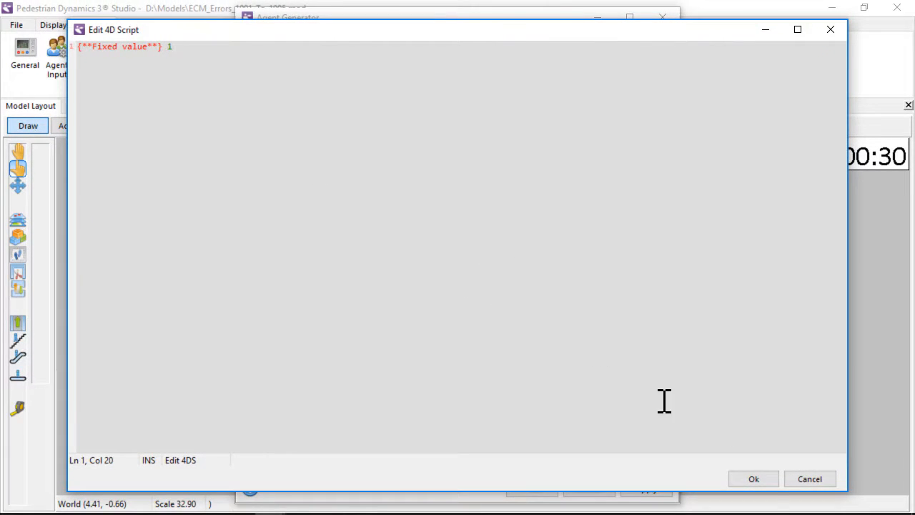
left_click(754, 479)
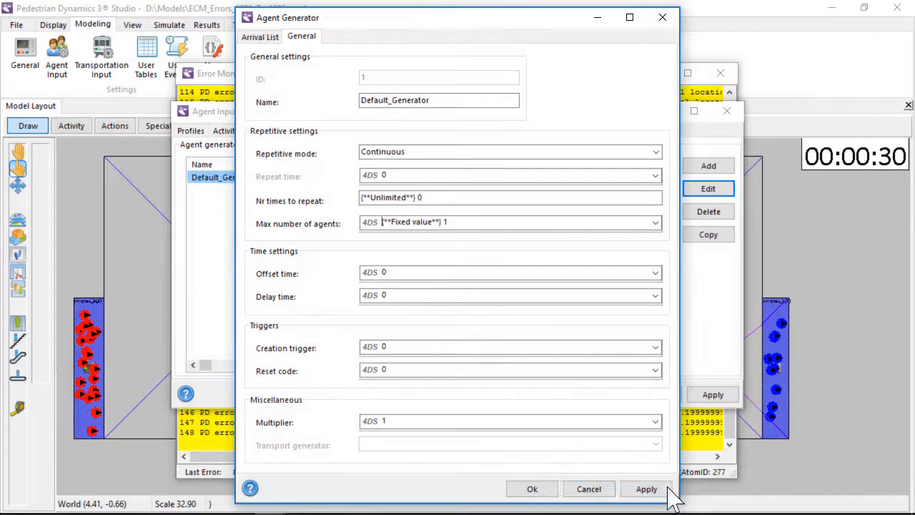
left_click(531, 488)
left_click(603, 395)
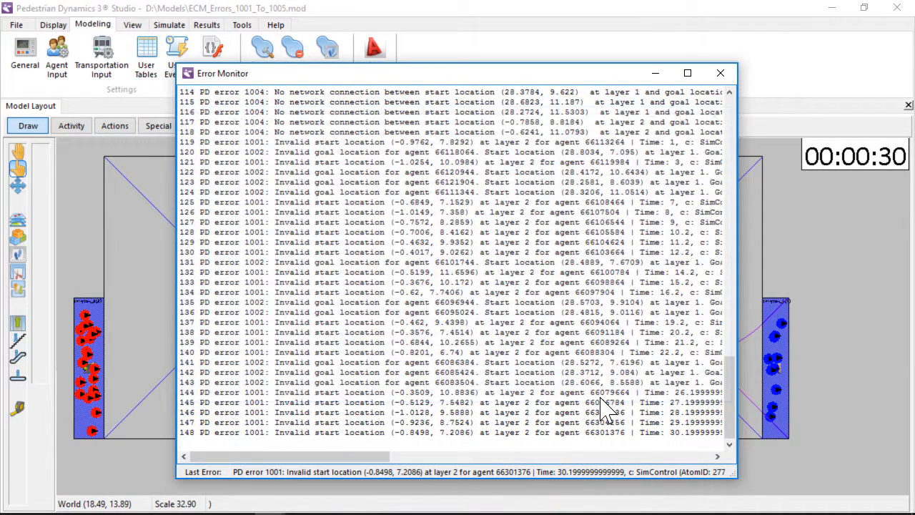
Step: Clear all messages from the Error Monitor and close it
right_click(421, 278)
left_click(458, 275)
left_click(720, 72)
Step: Reset the model, run the simulation with the single agent, and shrink and move the Error Monitor clear of the model layout
left_click(169, 24)
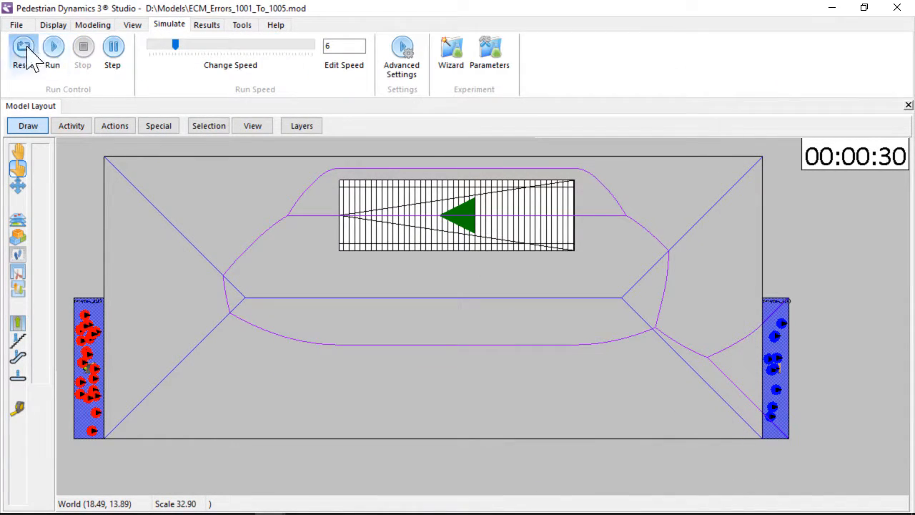
left_click(23, 49)
left_click(53, 49)
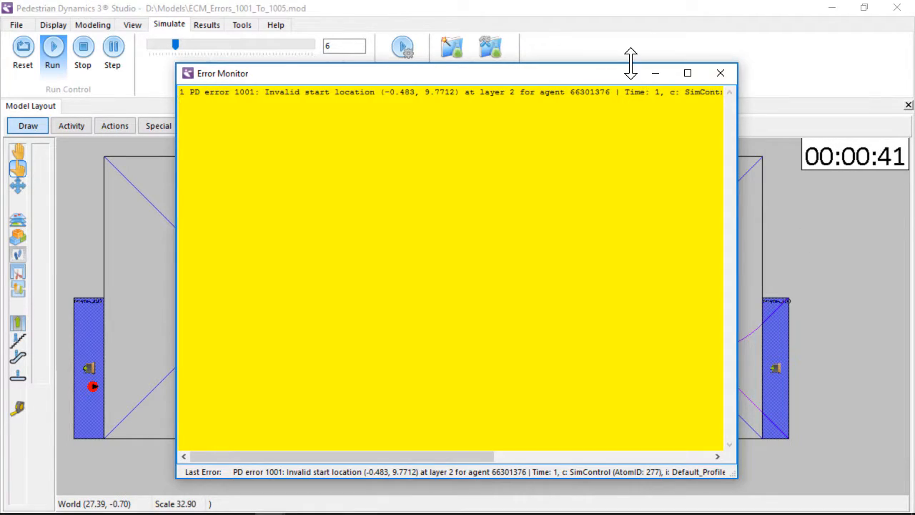
left_click_drag(630, 63, 738, 61)
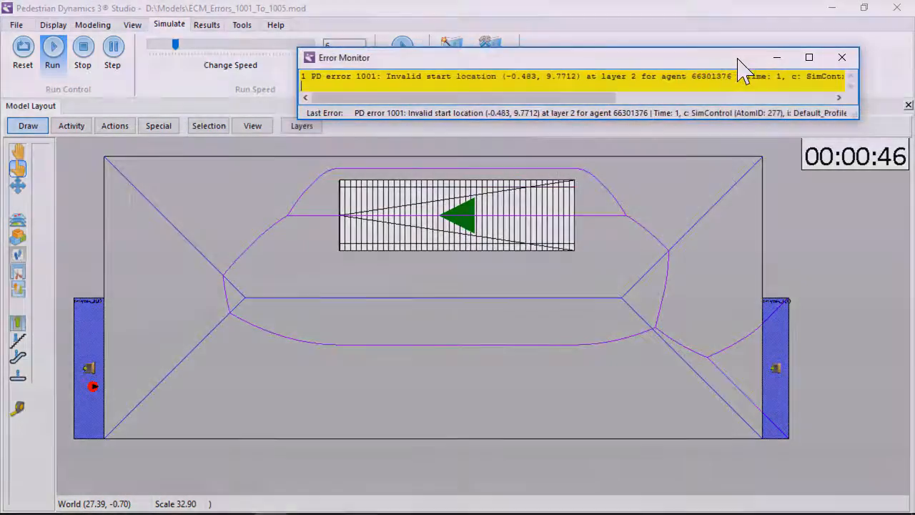